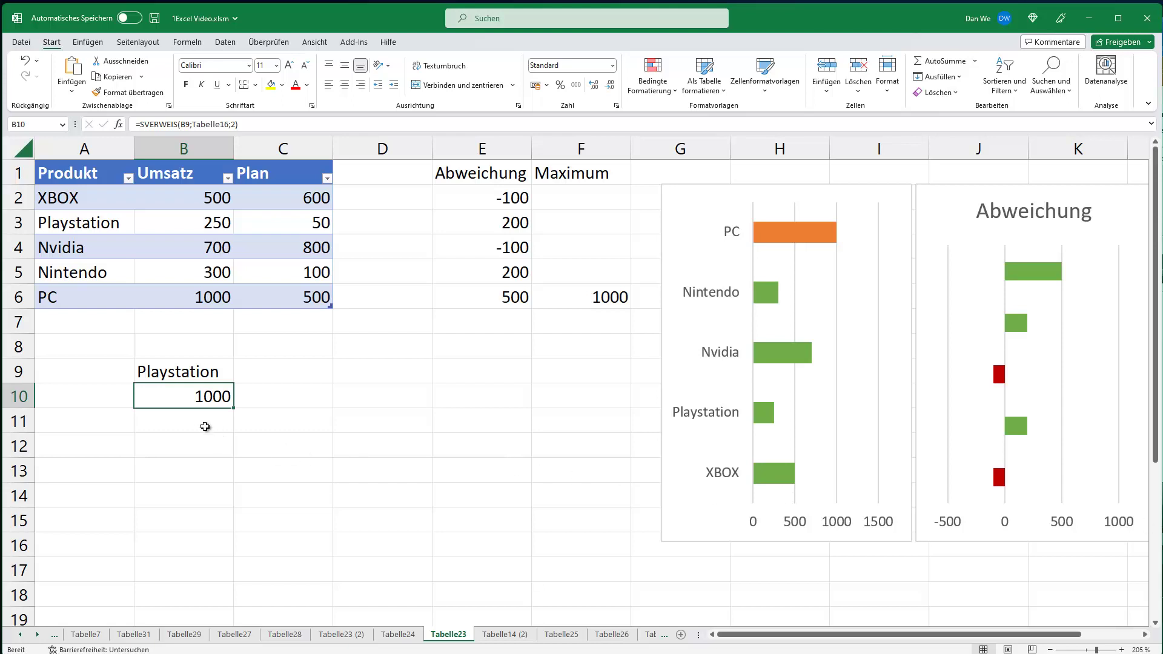
Expand the svw template in B11 and replace the Was placeholder with B9
left_click(205, 426)
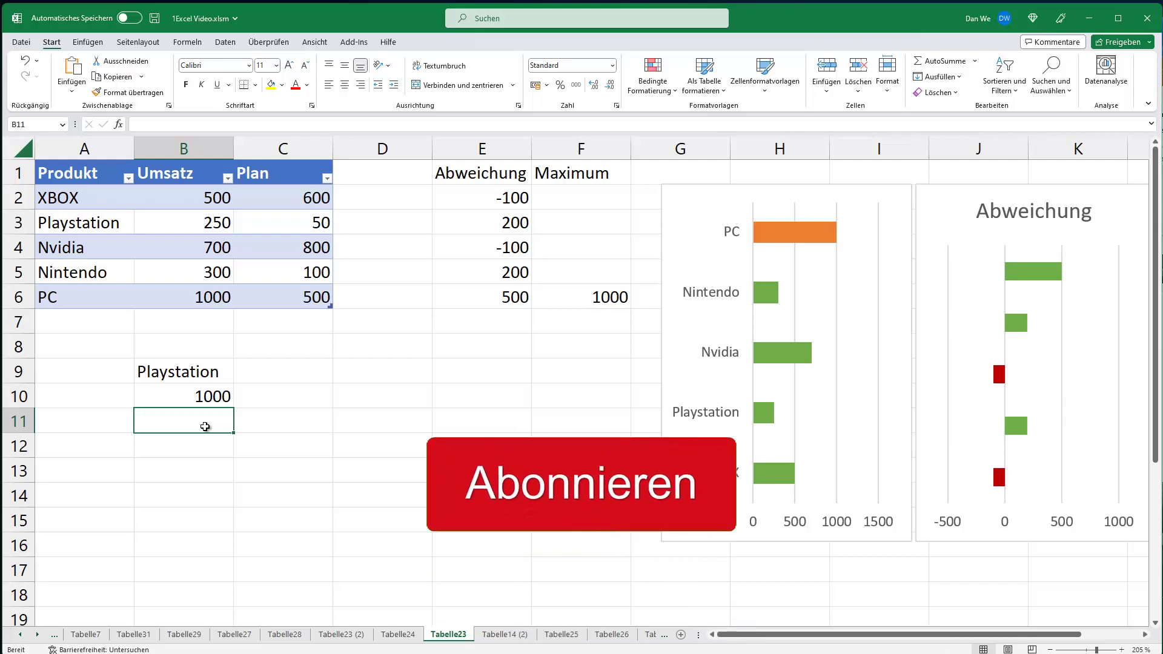
type("svw")
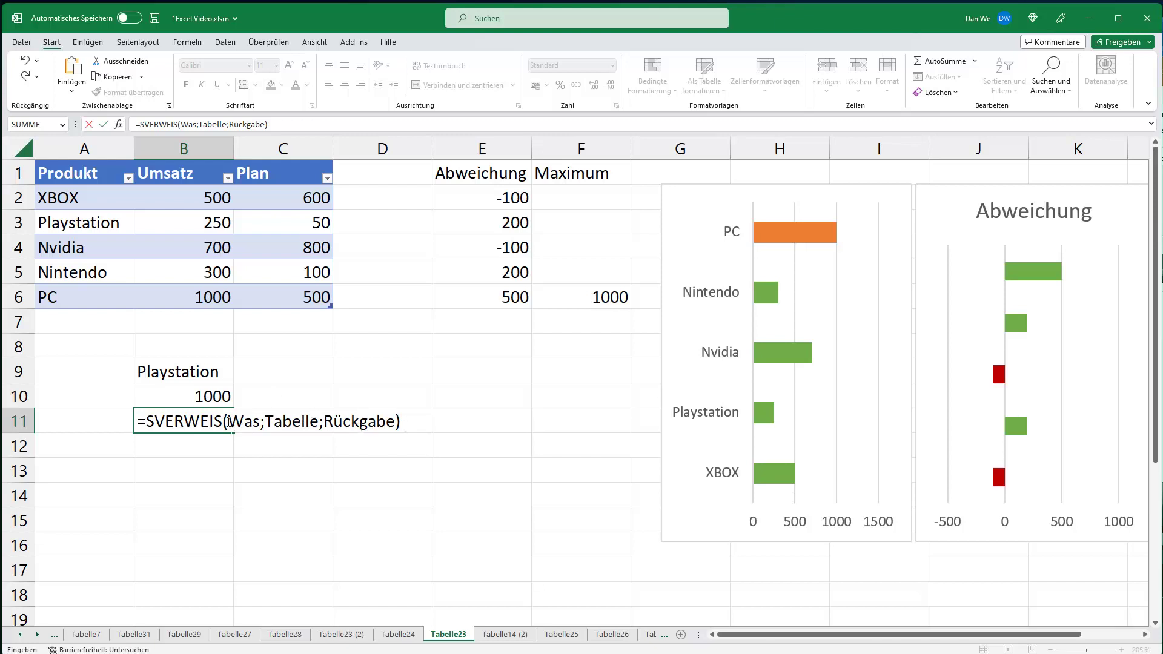
left_click_drag(228, 423, 262, 422)
key("Delete")
left_click(185, 368)
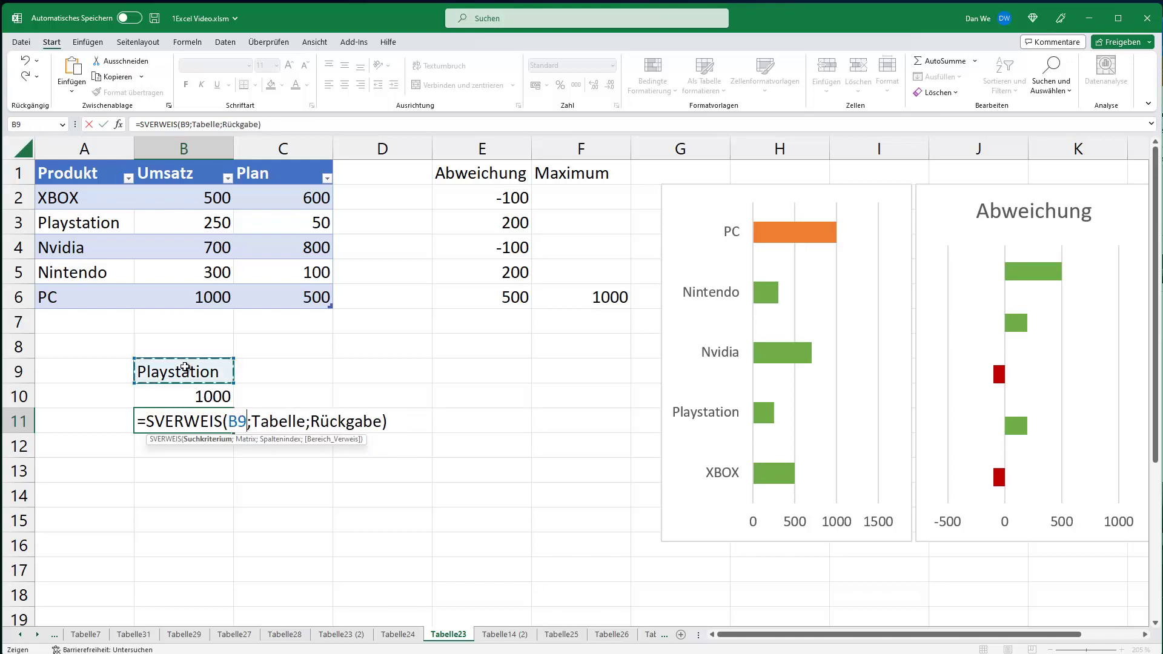
Replace Tabelle with the product table Tabelle16 and Rückgabe with 2, then confirm
left_click_drag(252, 422, 305, 423)
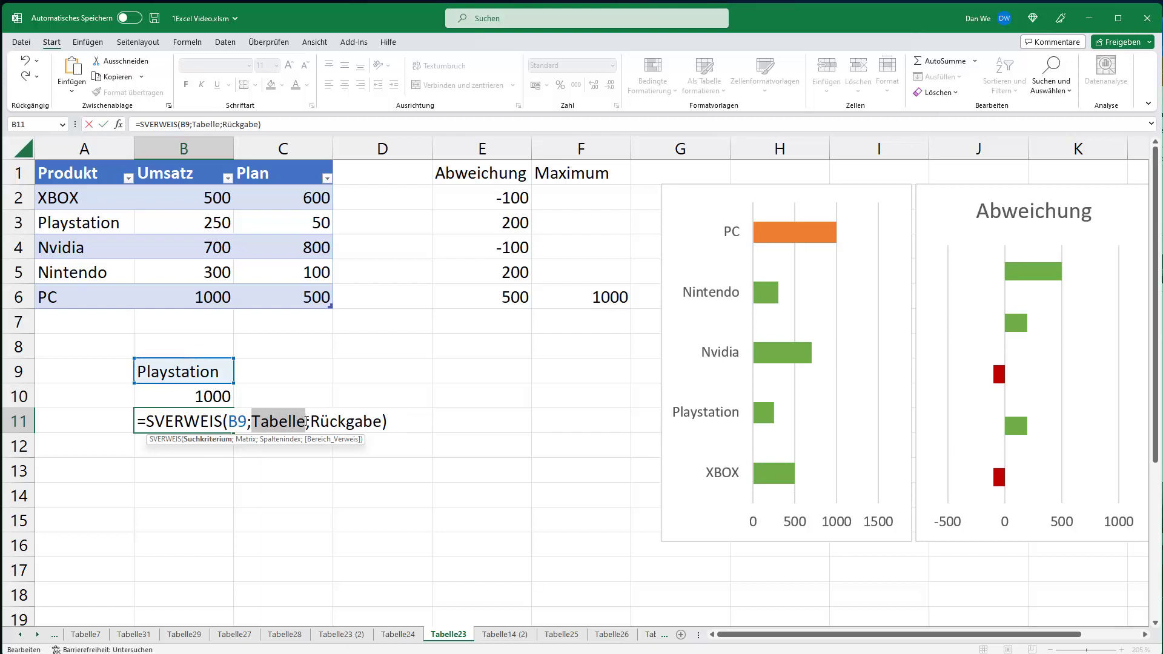
key("Delete")
mouse_move(66, 195)
left_mouse_down()
mouse_move(200, 220)
mouse_move(278, 295)
left_mouse_up()
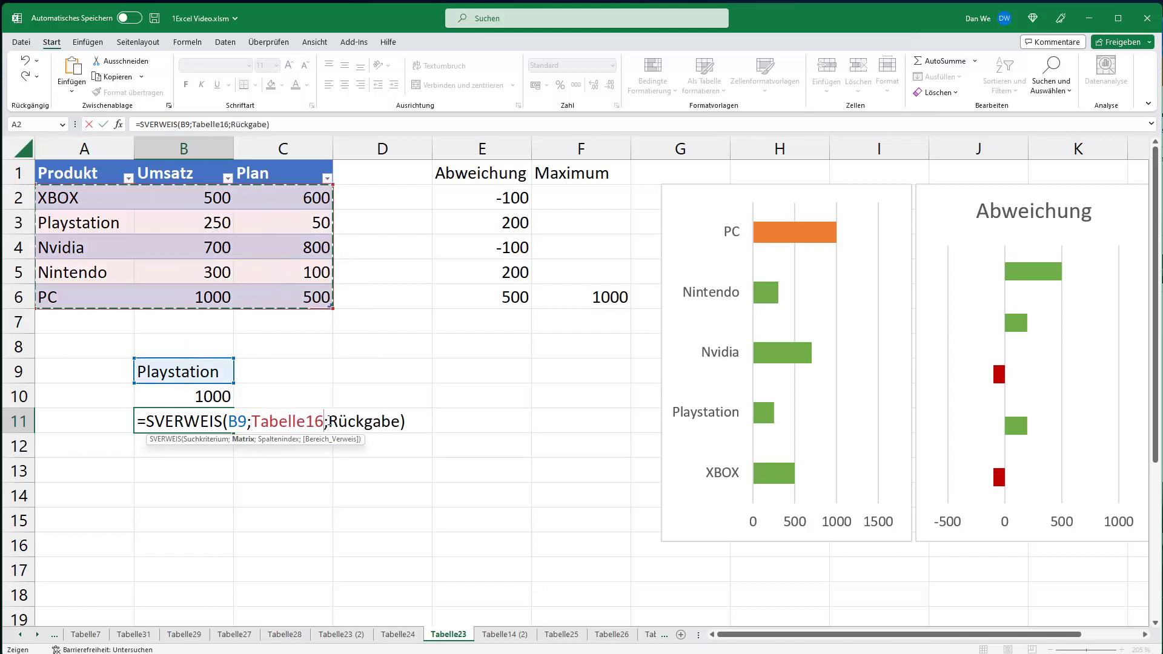
left_click_drag(327, 422, 397, 422)
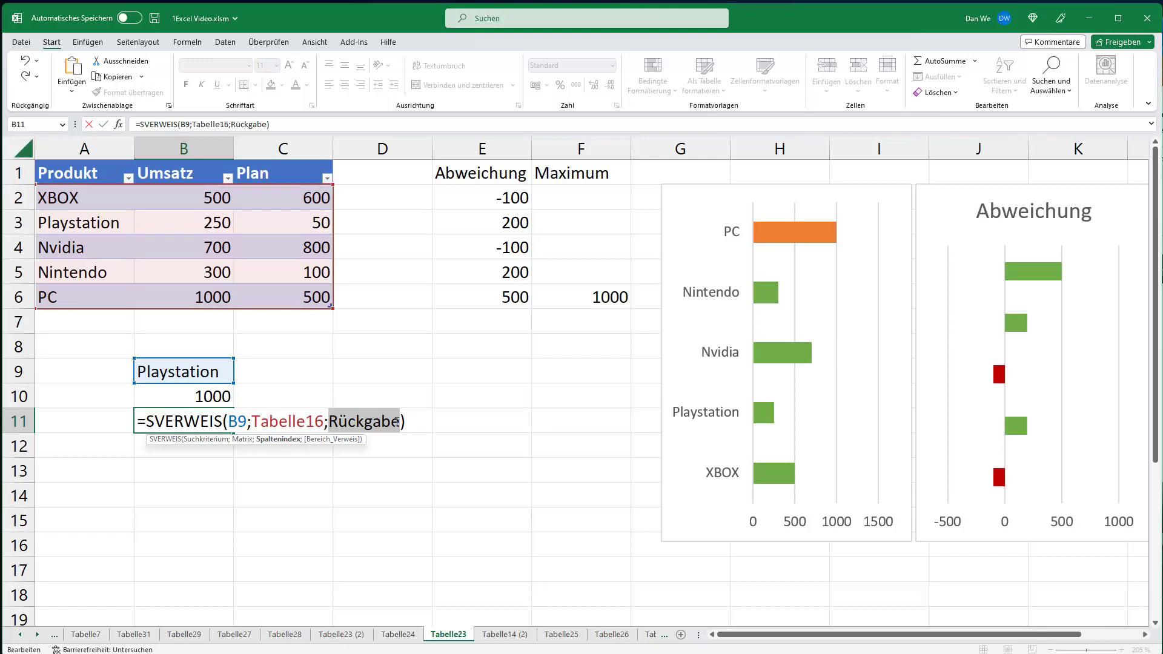
key("BackSpace")
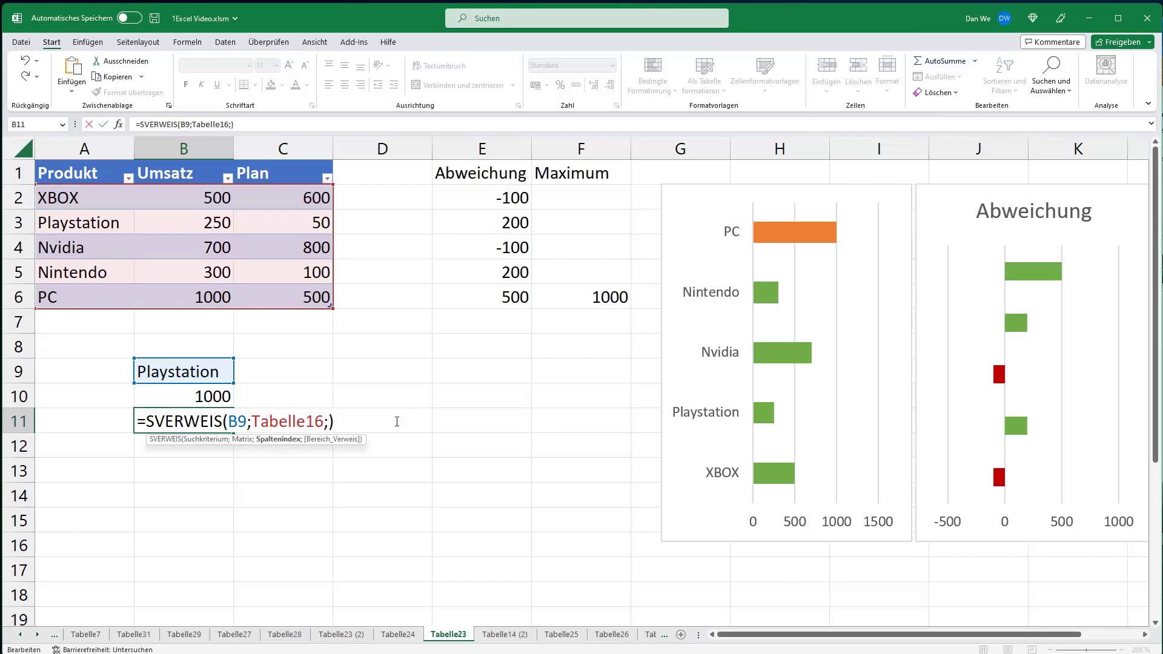
type("2")
key("Return")
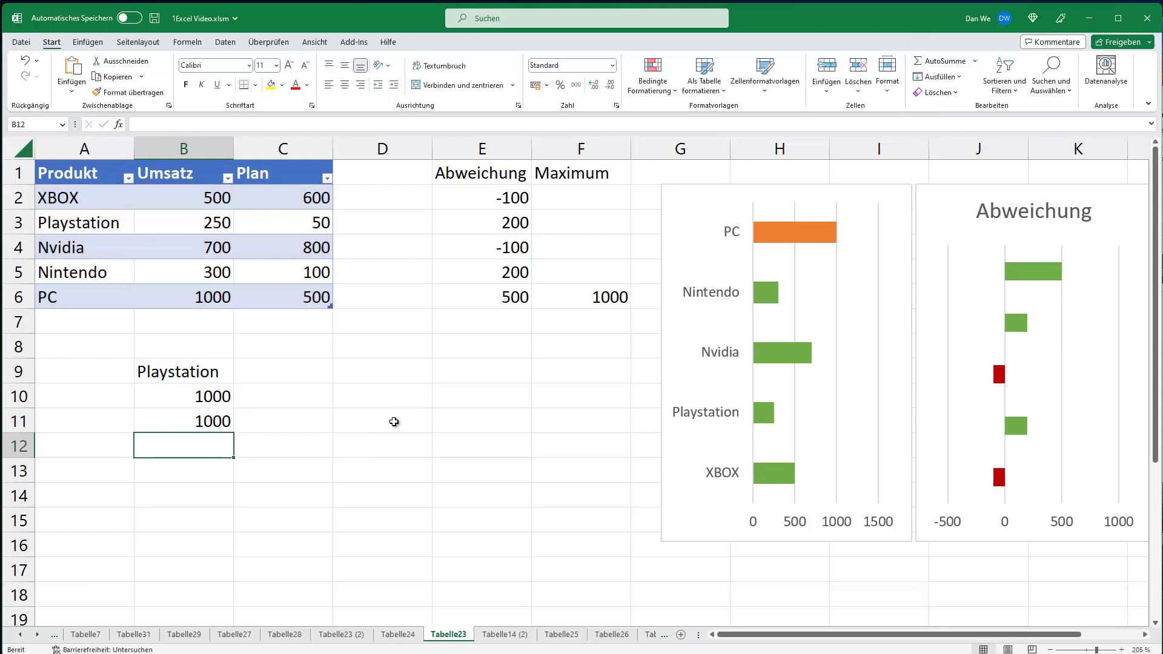
Check B11's formula =SVERWEIS(B9;Tabelle16;2) without changing it
left_click(188, 418)
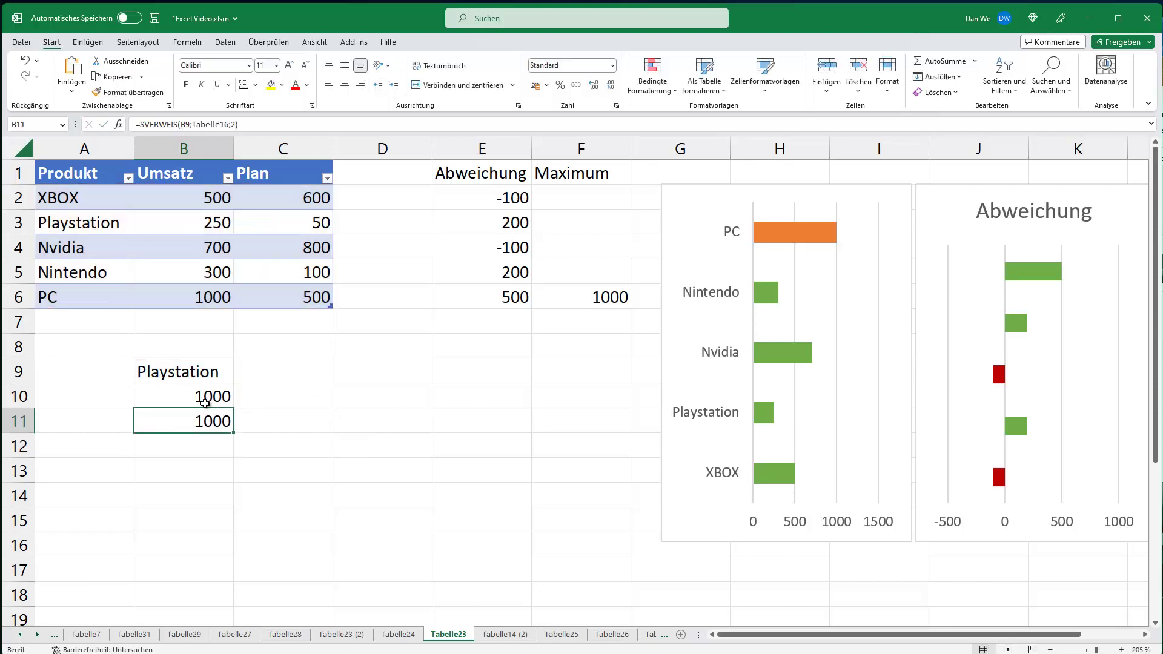
left_click(205, 402)
double_click(201, 422)
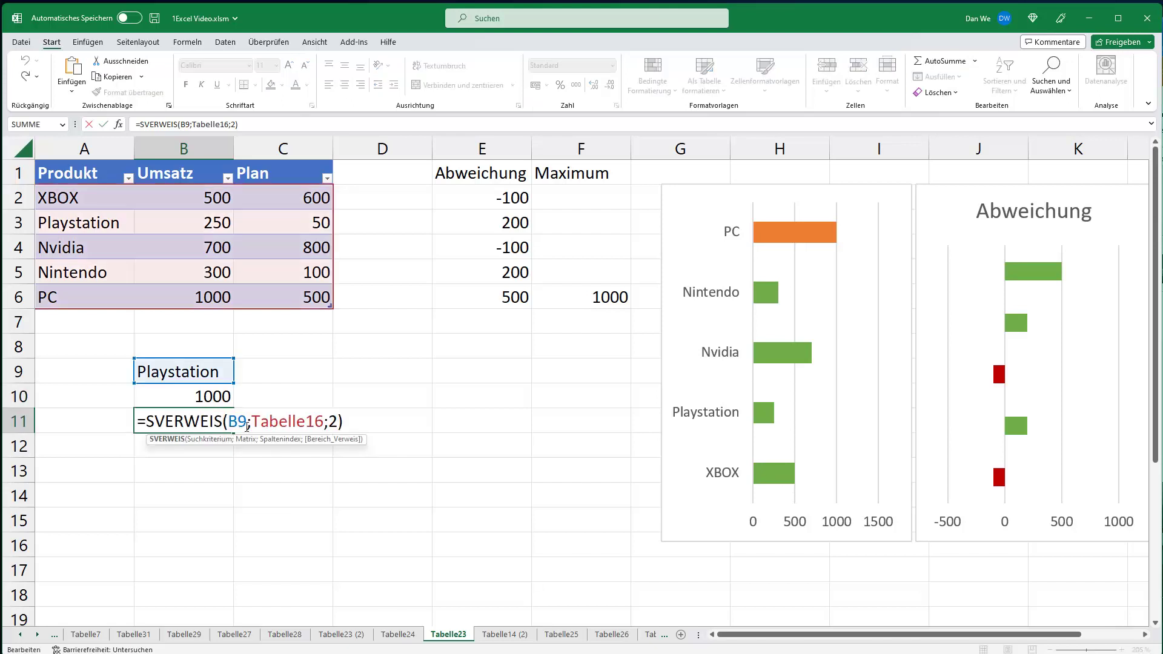
key("Escape")
Expand svw in B12, discard it, and bring the stored template text in row 28 into view
left_click(195, 445)
type("s")
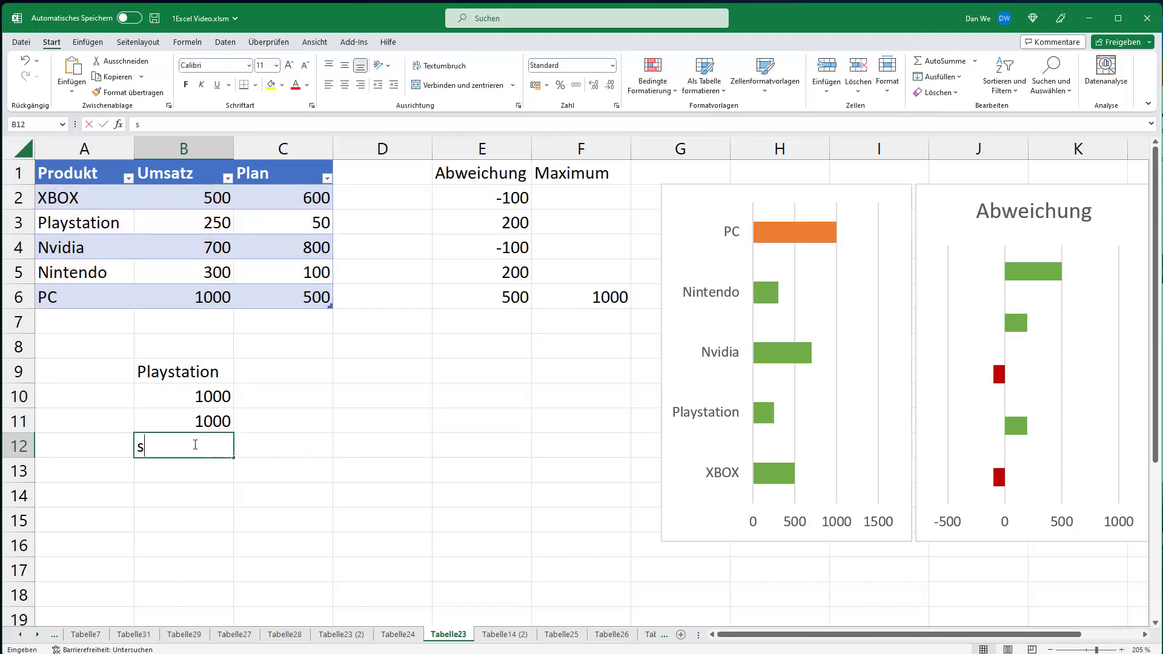
type("vw")
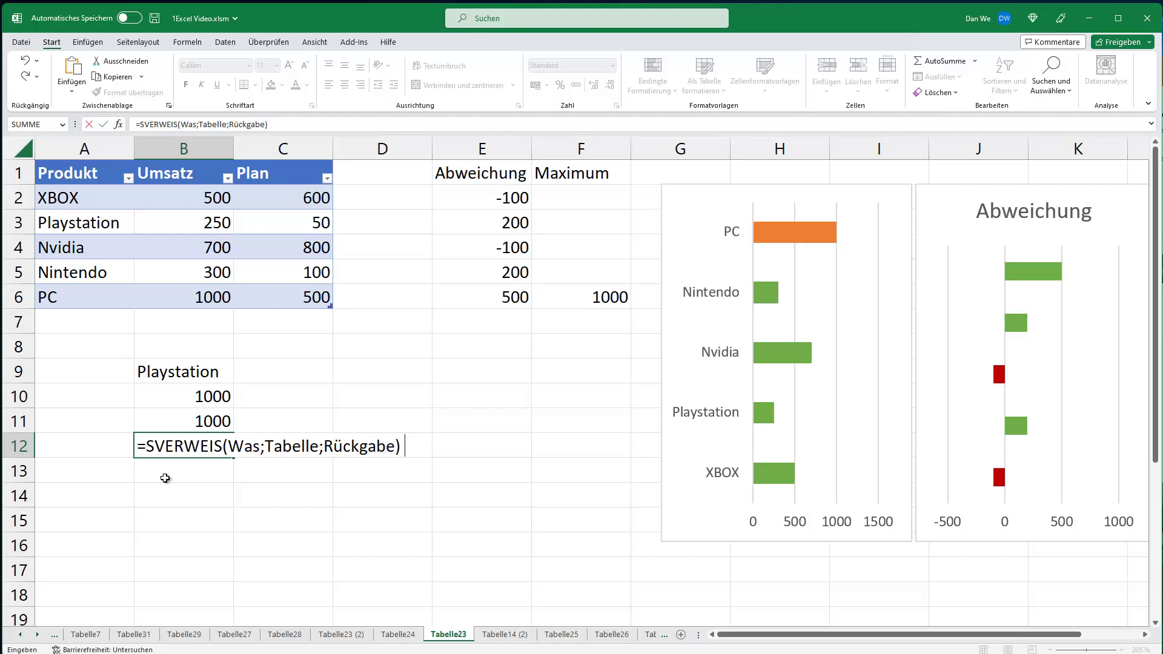
key("Escape")
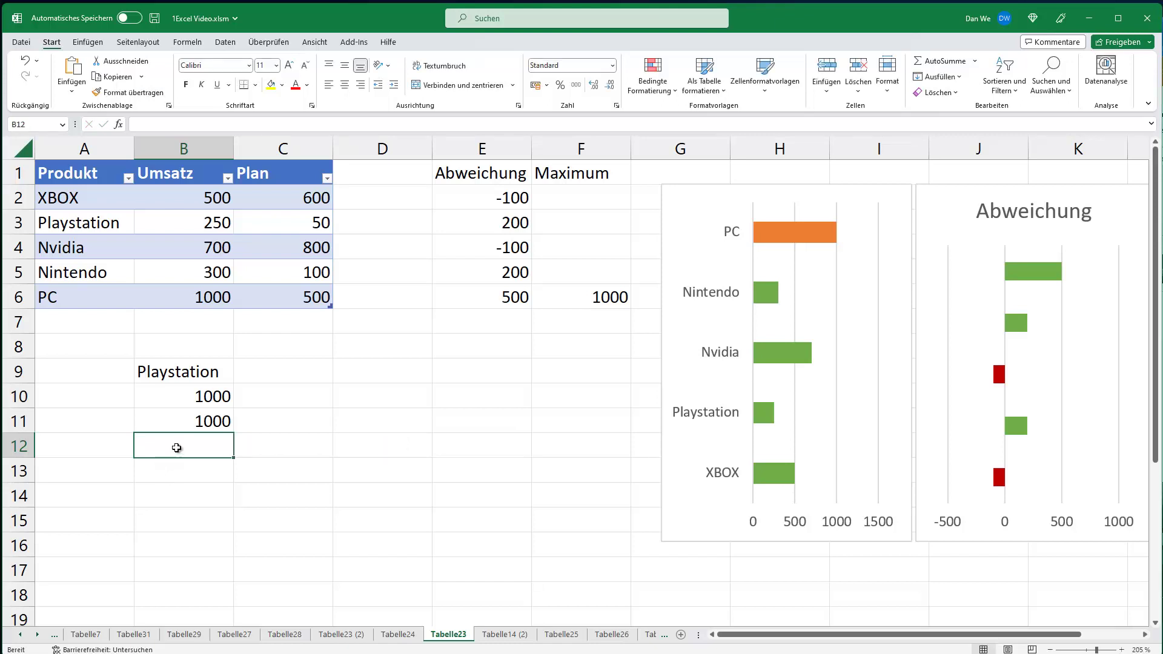
scroll(177, 448, "down", 1)
scroll(176, 448, "down", 2)
scroll(176, 447, "down", 2)
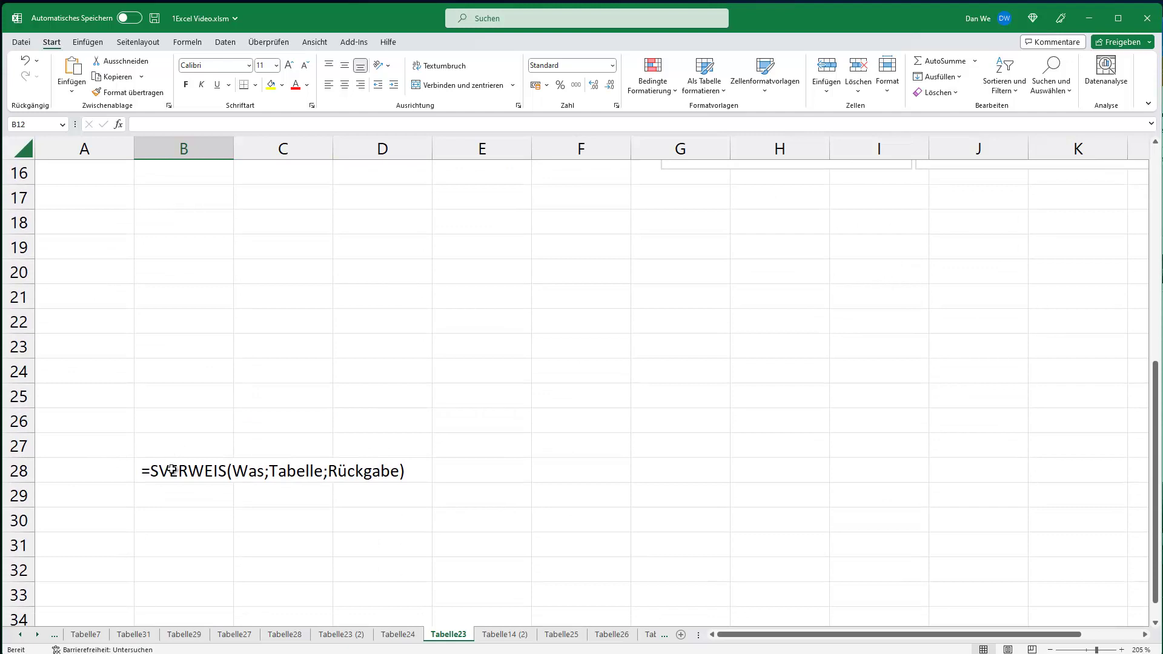
Remove the leading space from B28's =SVERWEIS template text, select it, and go to the File start page
left_click(172, 470)
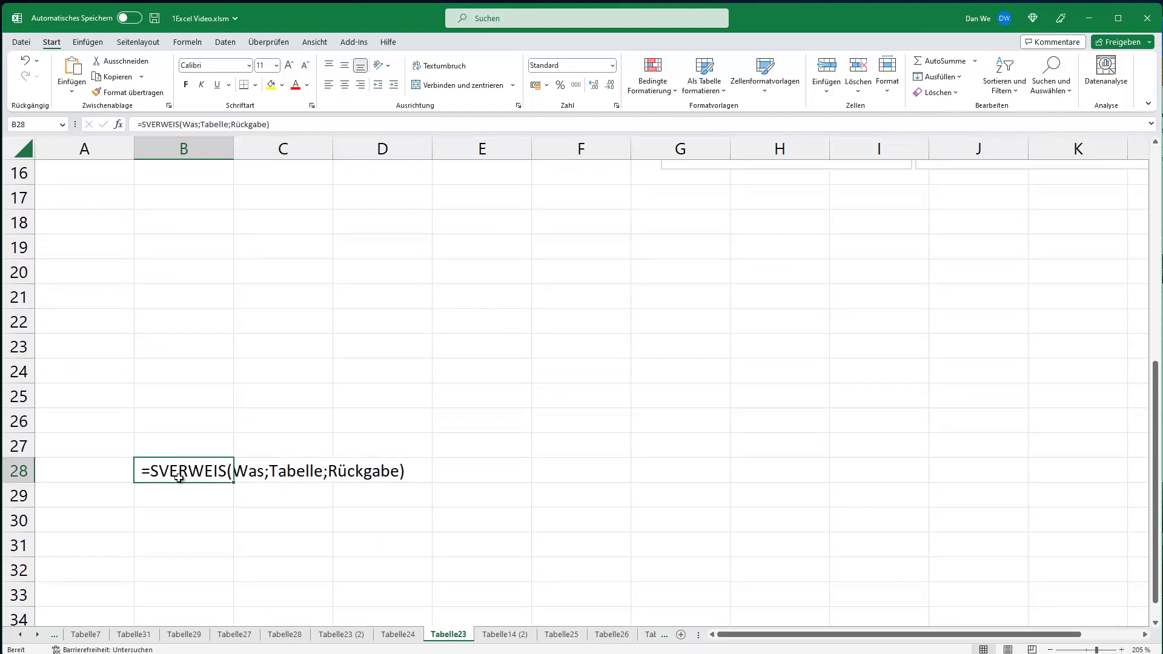
double_click(179, 477)
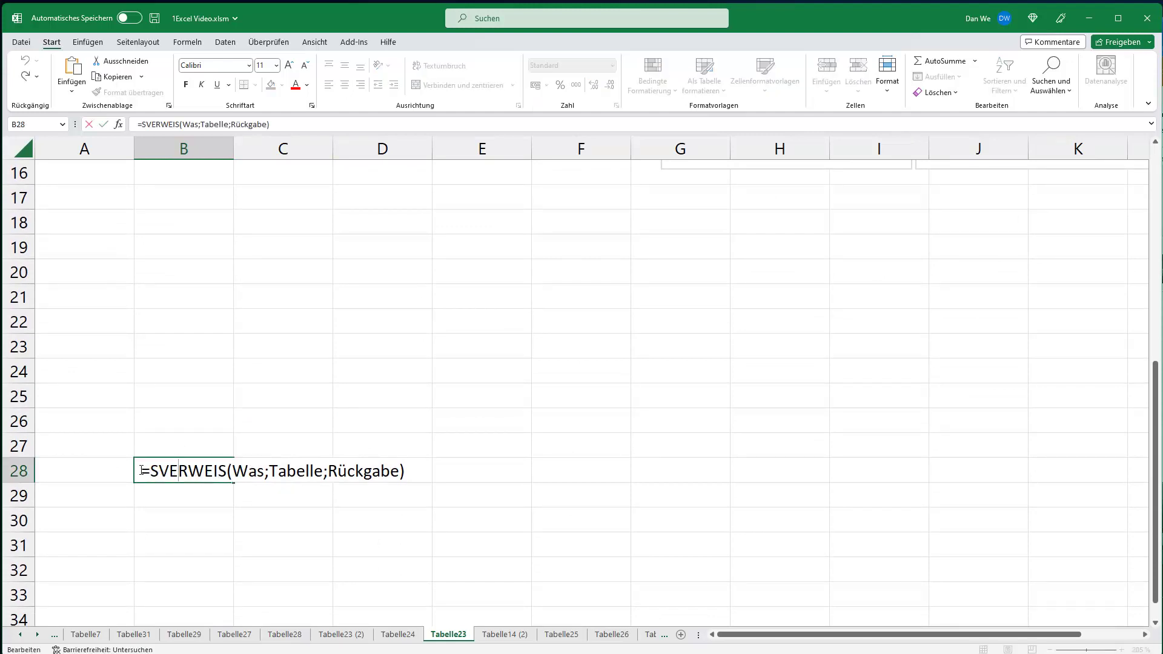
key("BackSpace")
left_click_drag(145, 473, 420, 466)
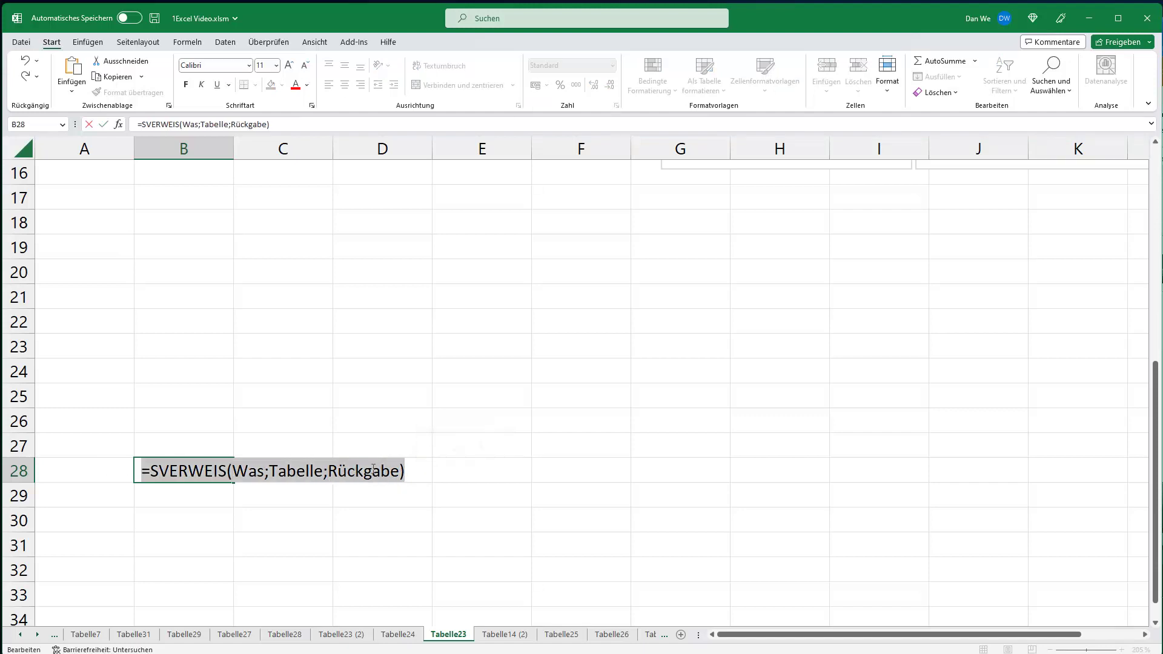
key("Escape")
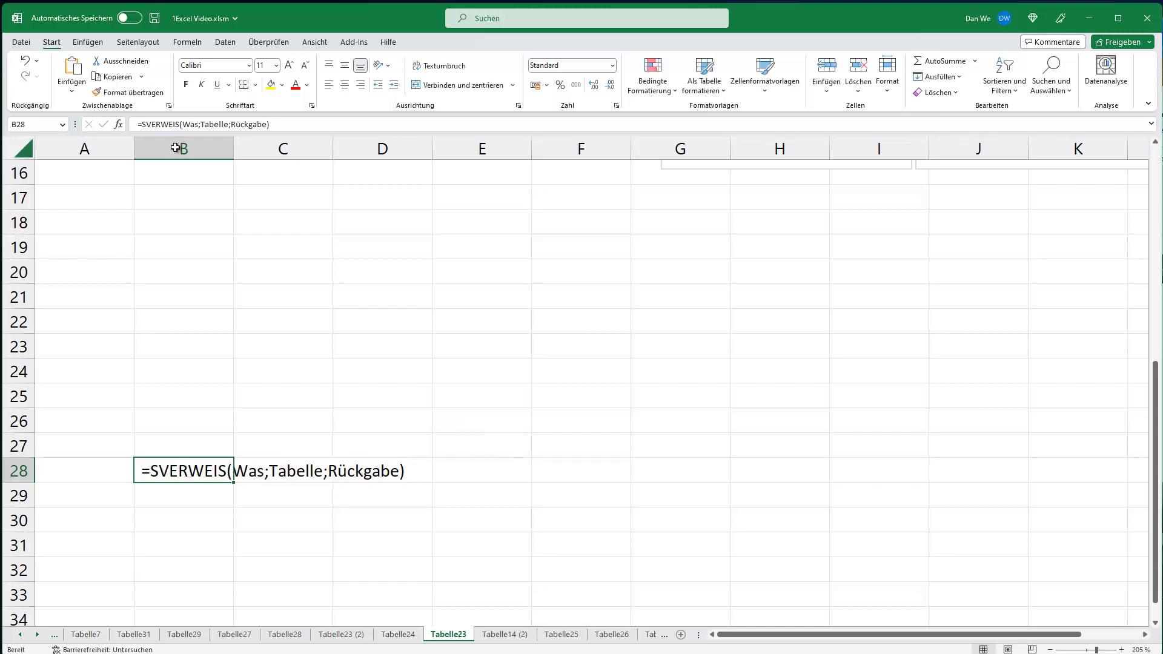
left_click(22, 42)
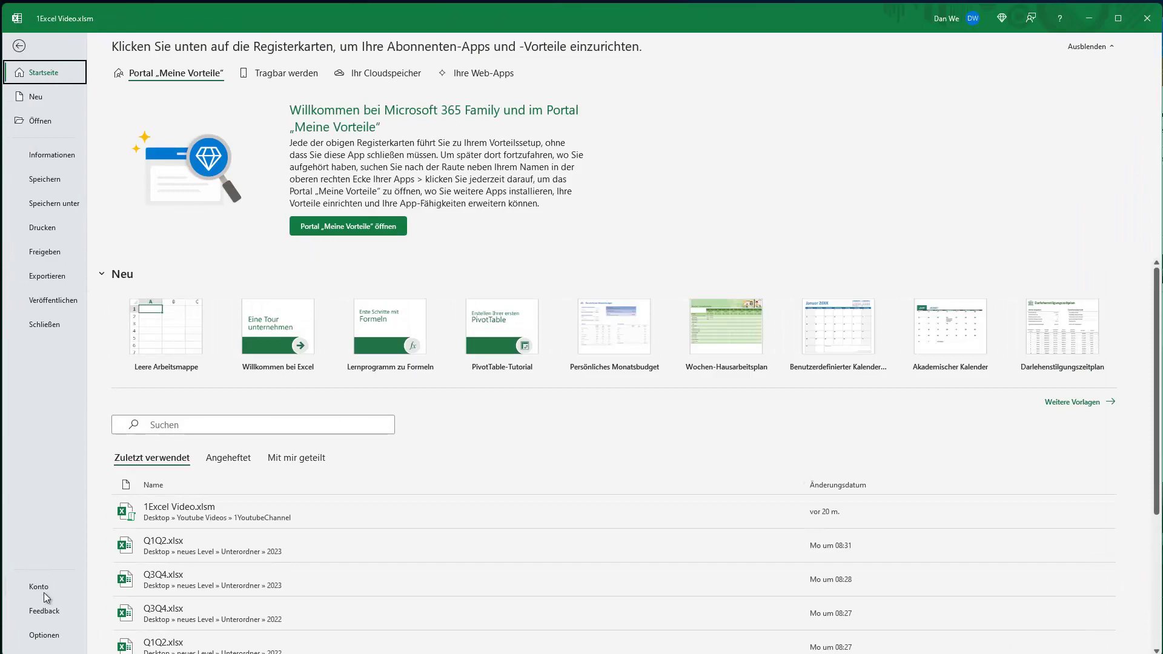
Review the AutoCorrect entry svw → =SVERWEIS(Was;Tabelle;Rückgabe) in the proofing options, then close both dialogs
left_click(45, 634)
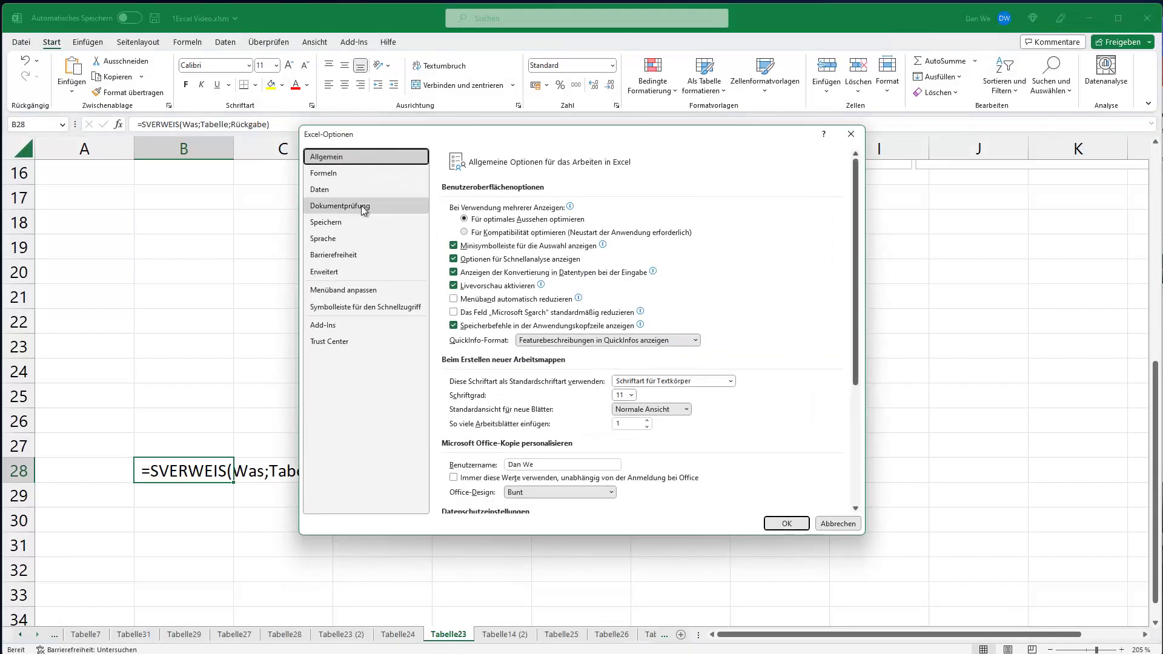
left_click(363, 207)
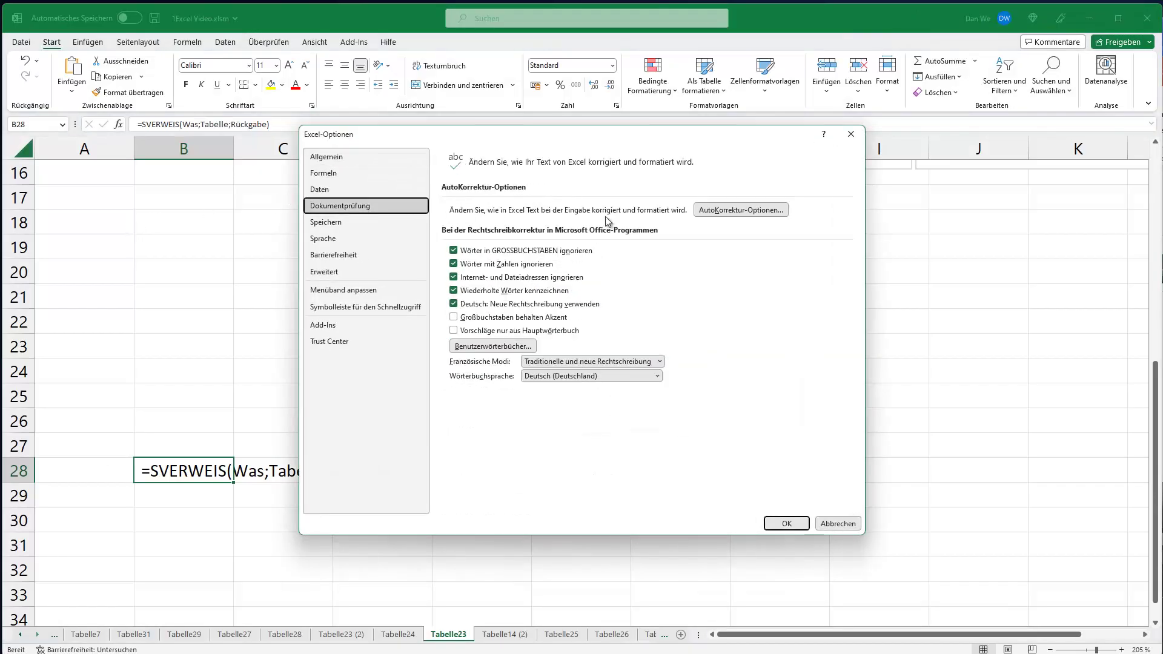
left_click(740, 210)
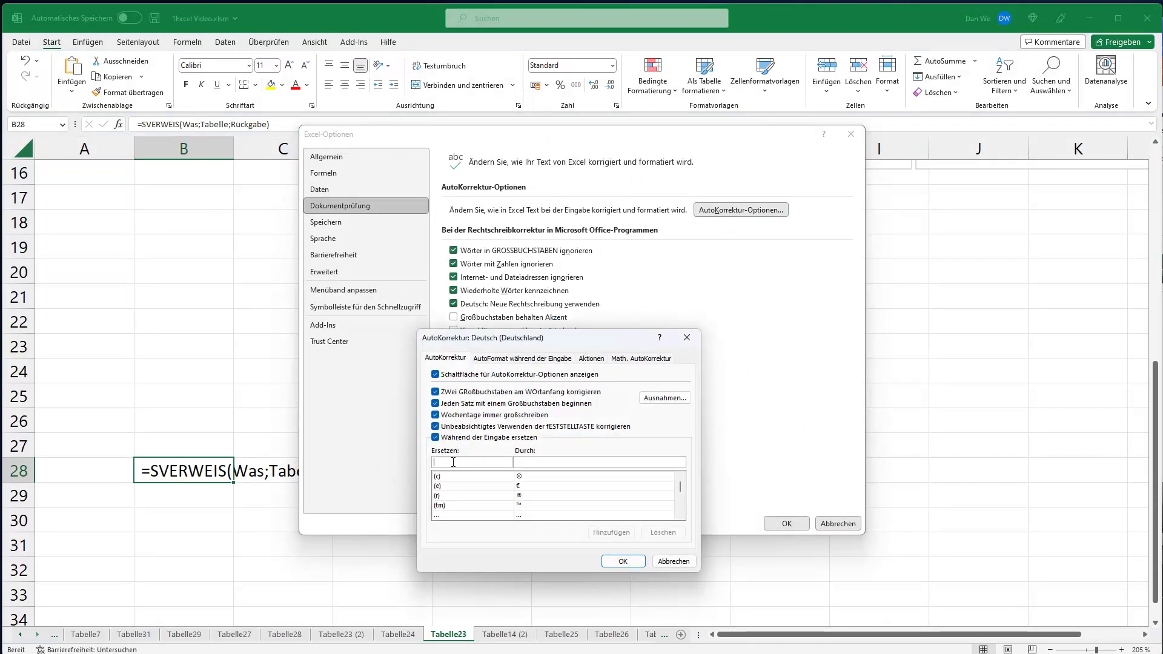
type("svw")
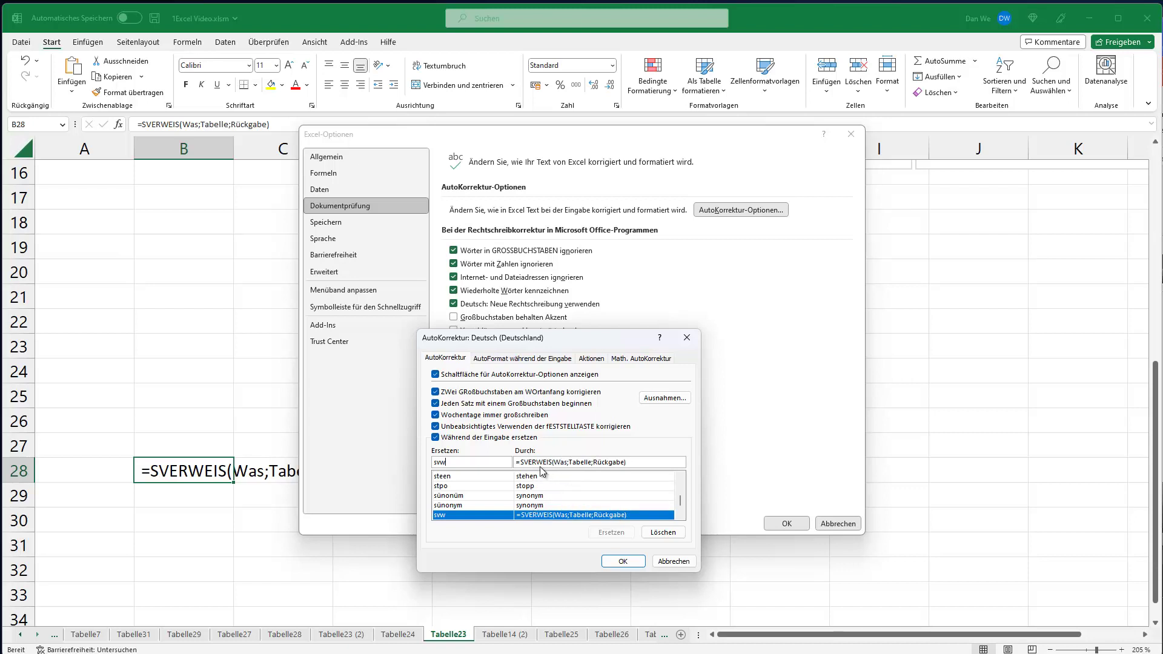
left_click(681, 342)
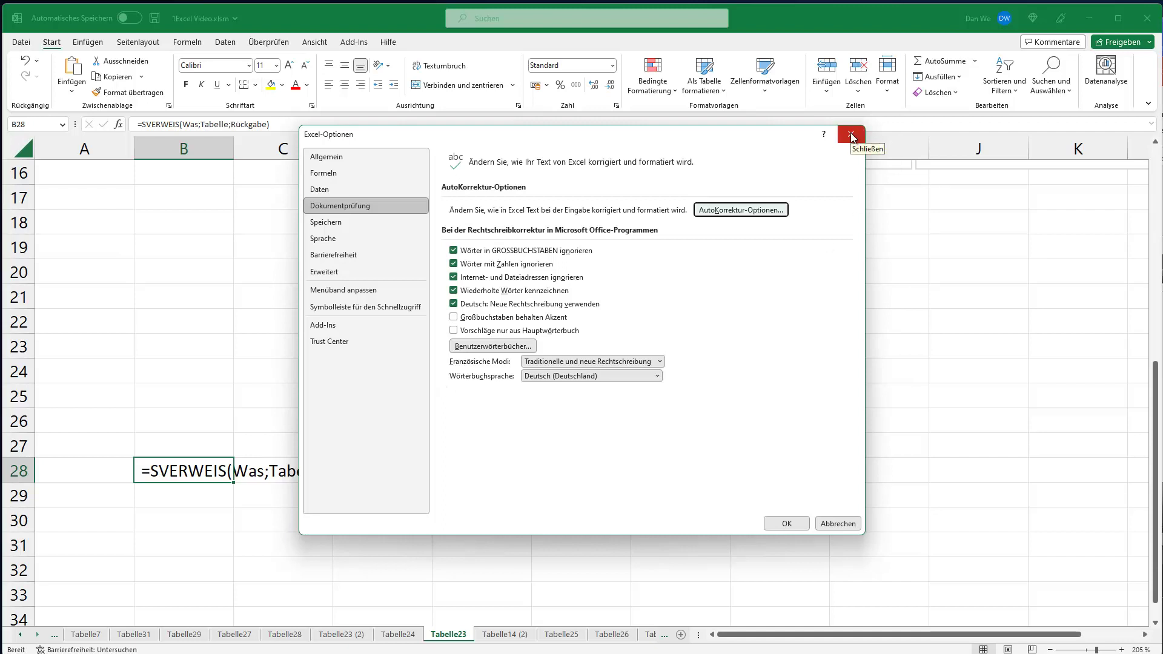
left_click(852, 138)
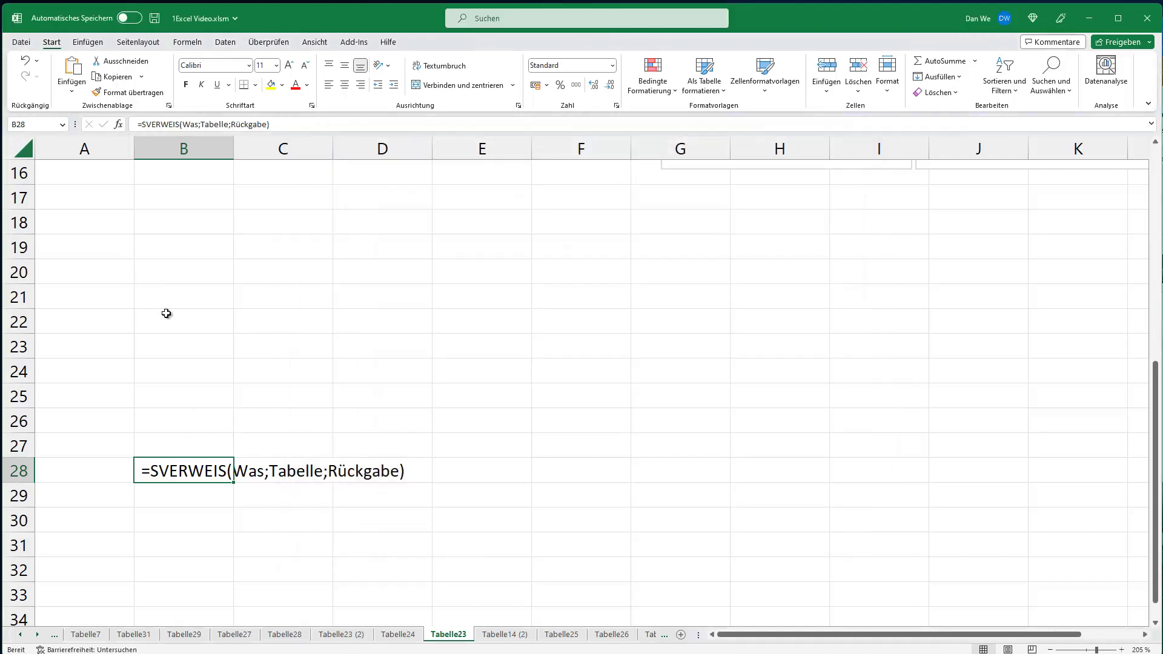
Type the svw shortcut into B13 to expand the =SVERWEIS(Was;Tabelle;Rückgabe) template
scroll(167, 313, "up", 4)
left_click(185, 396)
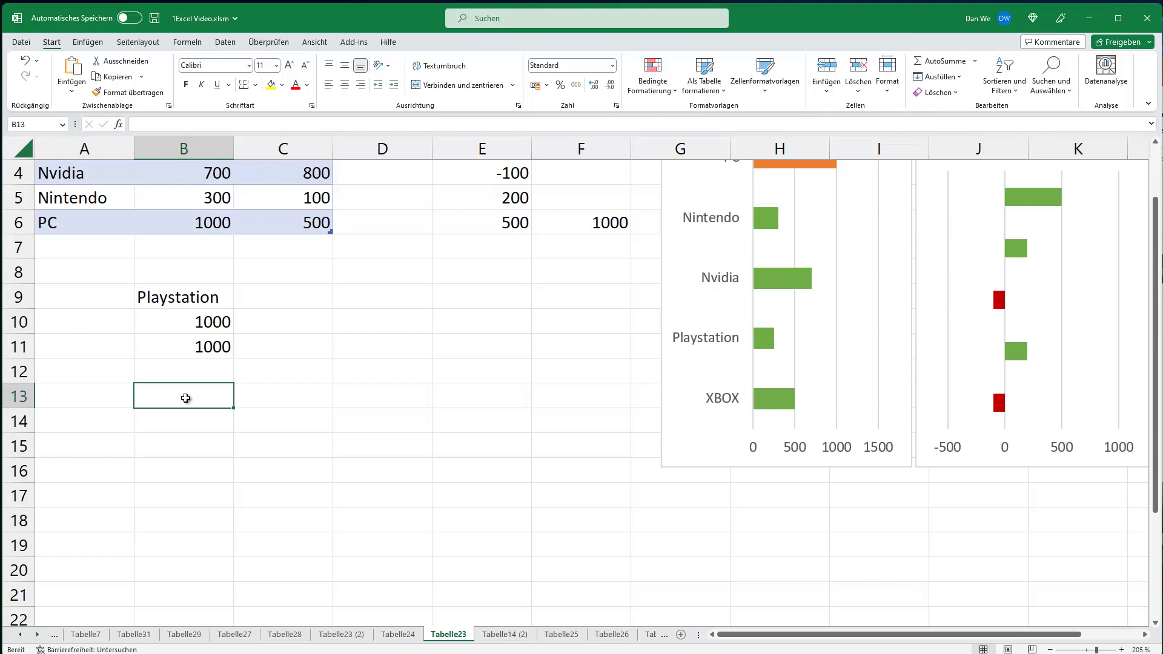
type("s")
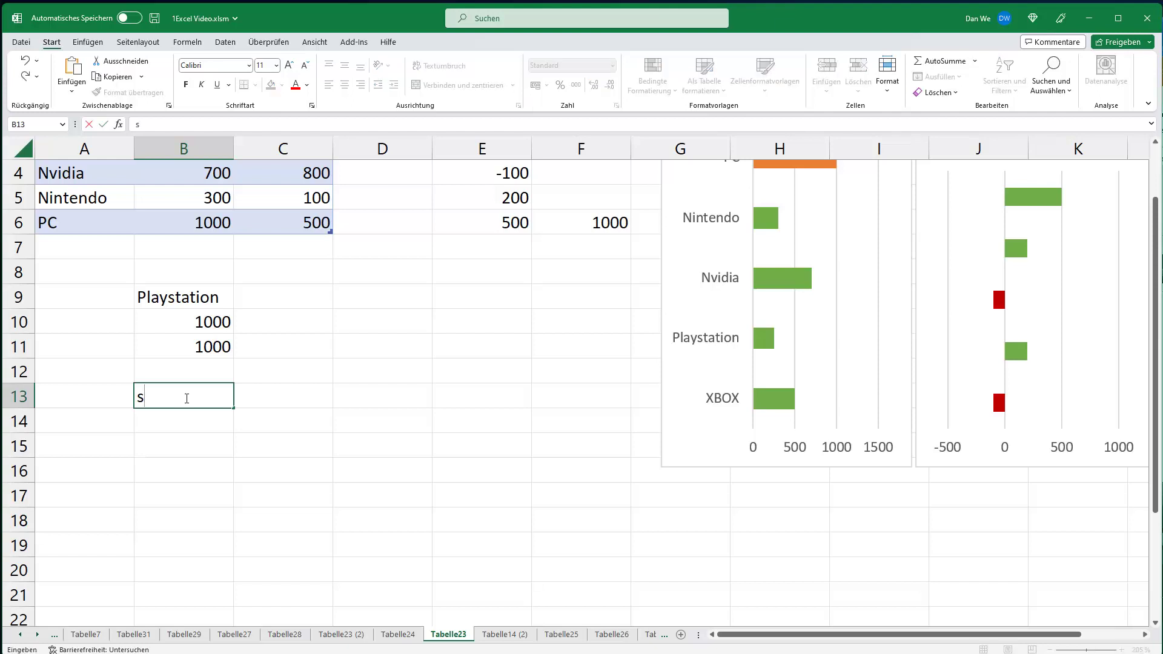
type("vw")
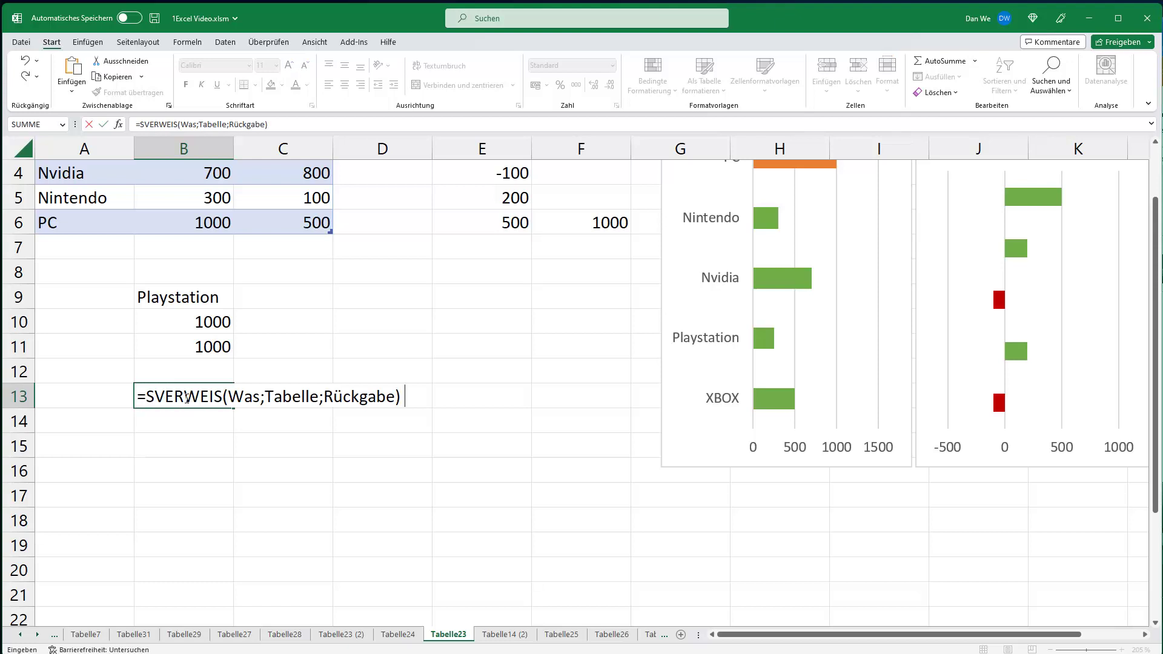